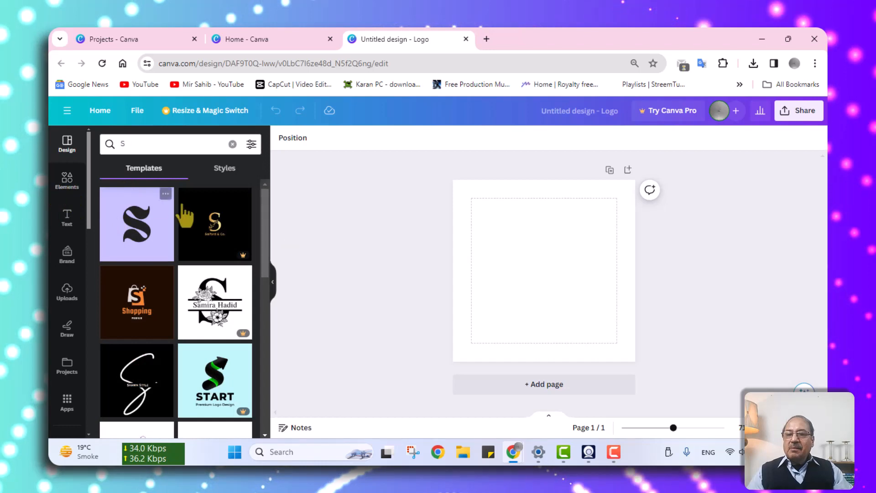
- Scroll through the 'S' logo template results beside the blank logo page
scroll(183, 219, "down", 3)
scroll(208, 269, "down", 10)
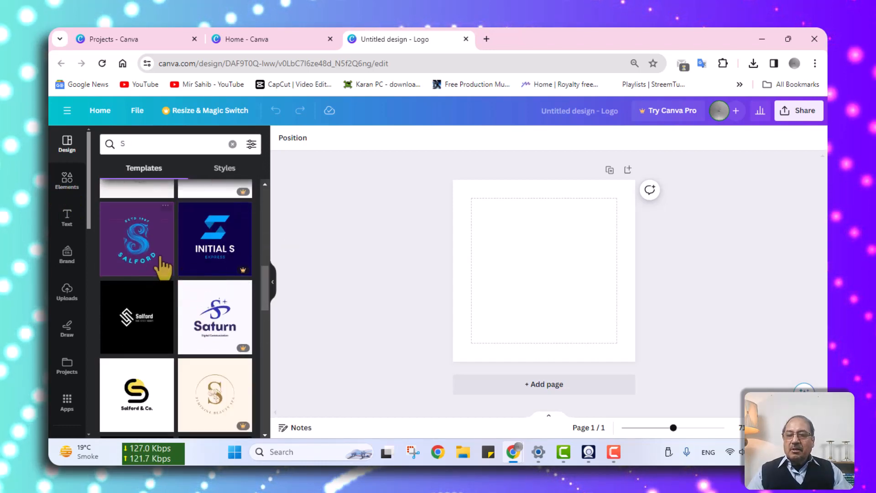
- Apply the purple Salford S logo template and change ESTD 1987 to ESTD 2002
left_click(137, 249)
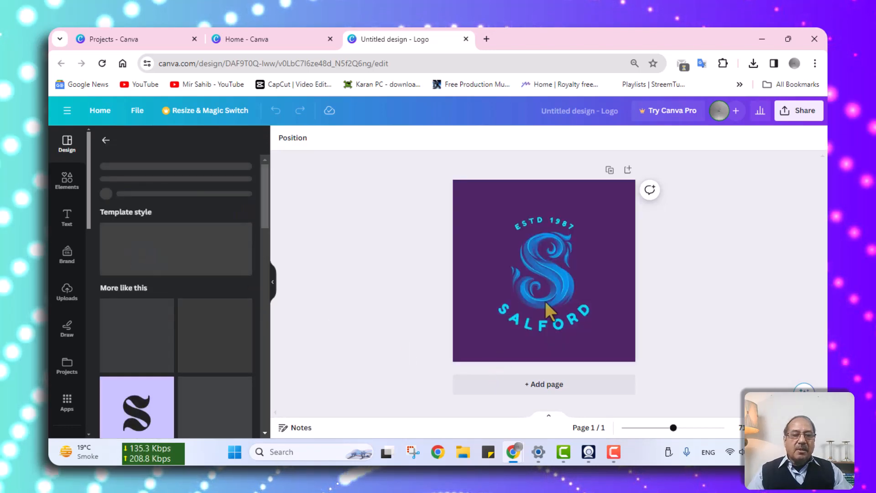
left_click(584, 318)
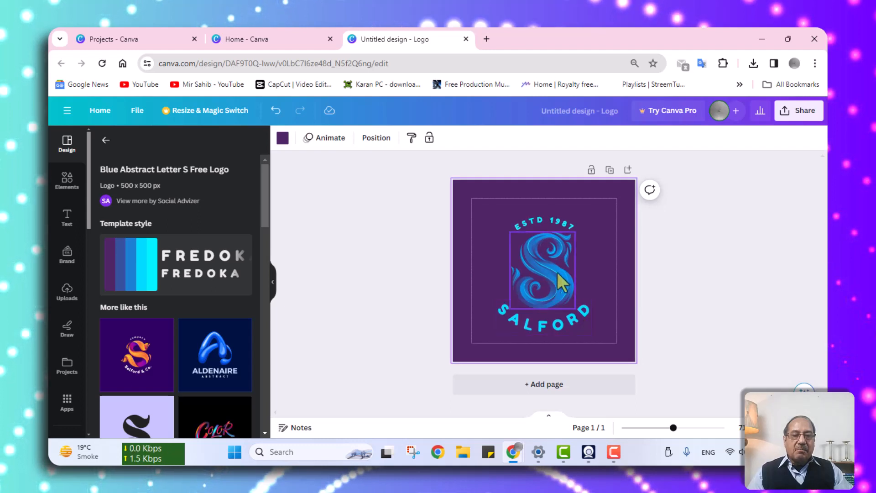
double_click(547, 220)
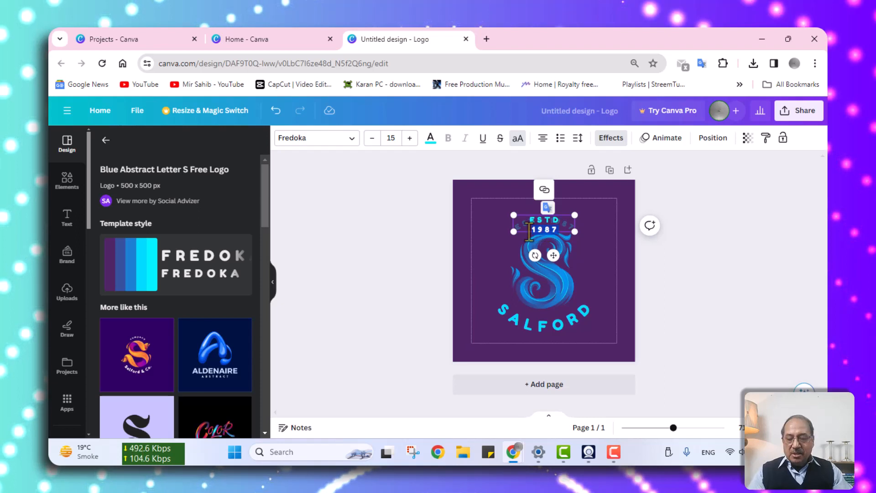
type("2002")
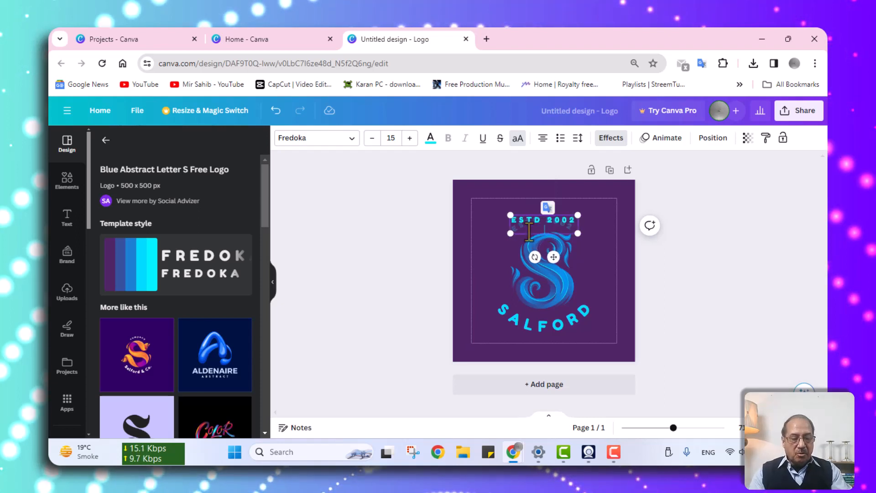
left_click(626, 253)
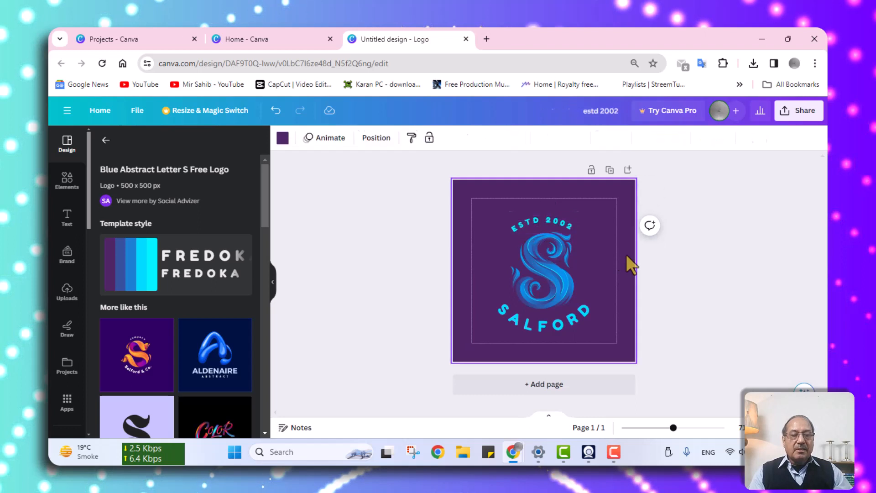
- Replace the curved SALFORD text with SAHIB DIN
double_click(555, 327)
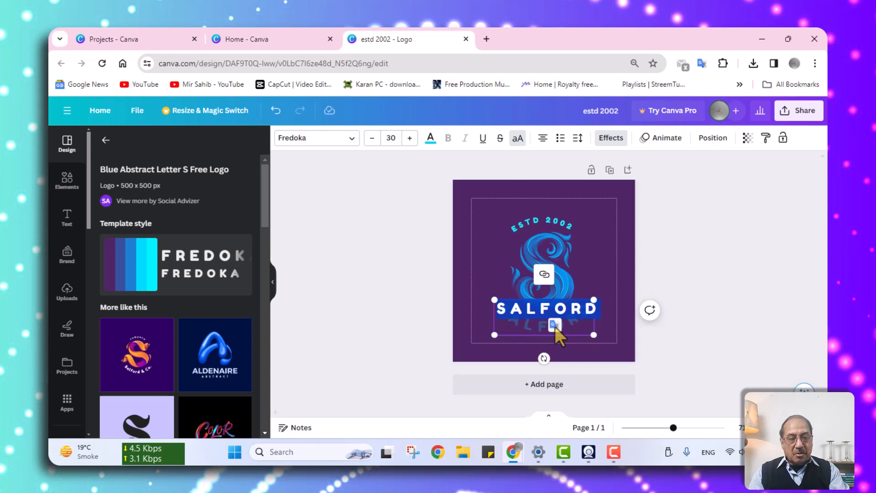
type("SAHIB DIN")
left_click(670, 323)
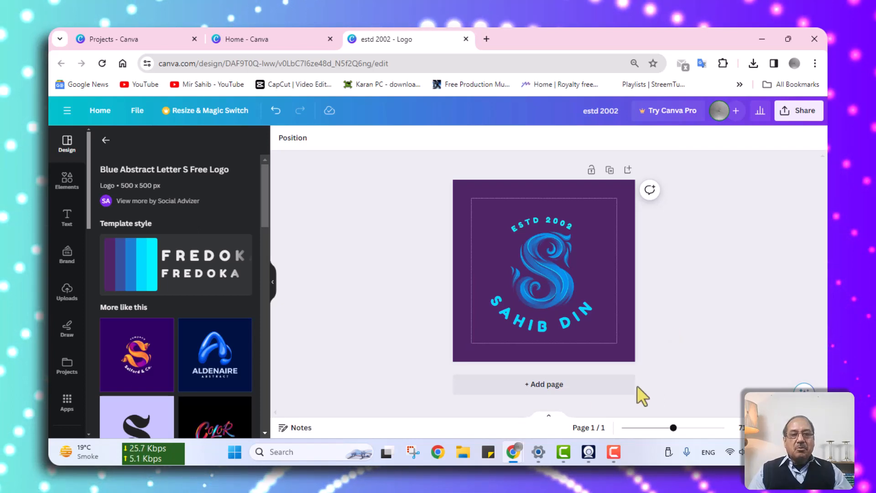
- Add a blank second page and browse Elements graphics for the letter T
left_click(555, 386)
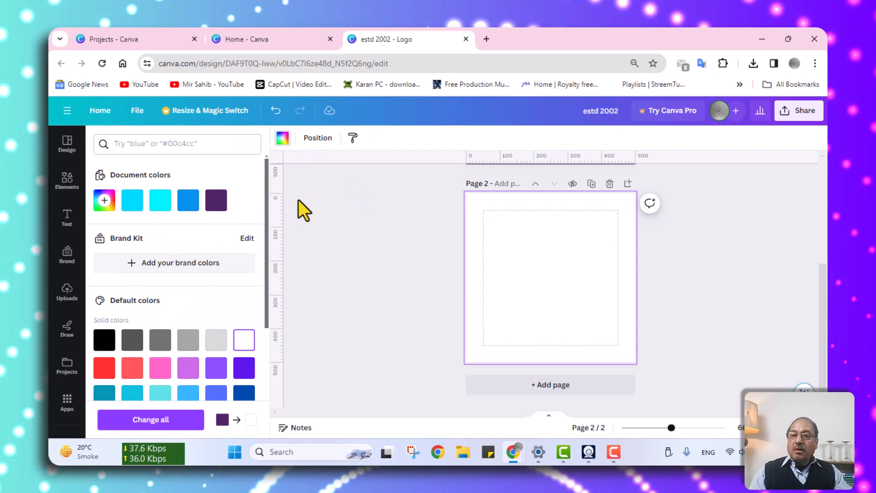
left_click(67, 180)
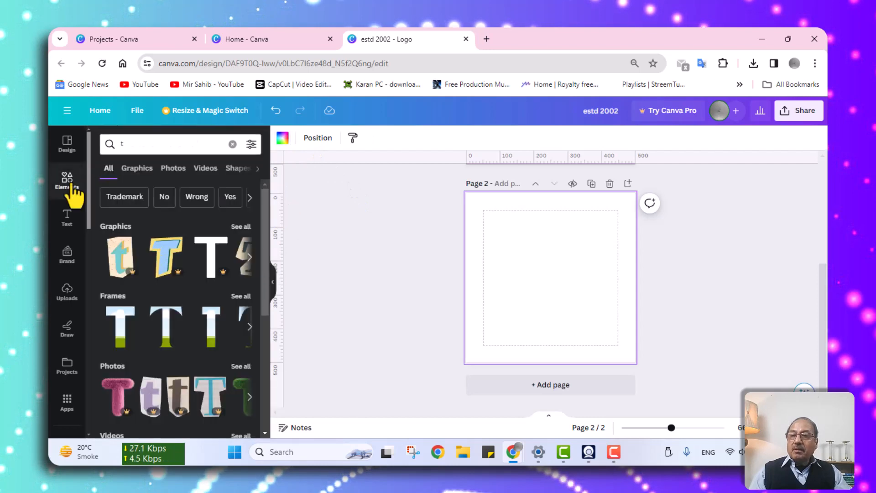
left_click(134, 145)
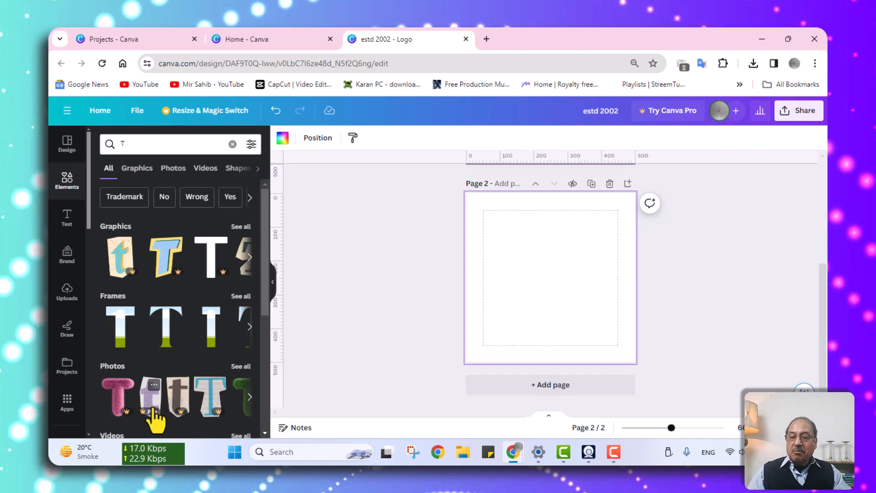
left_click(250, 257)
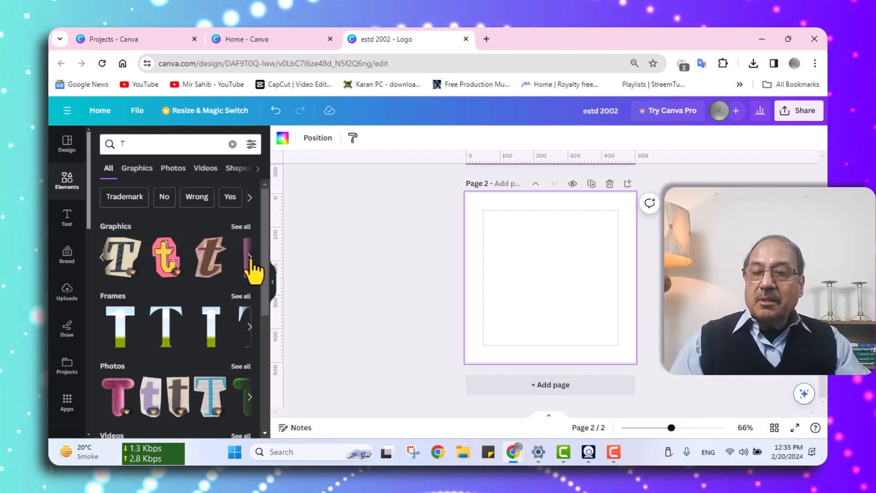
left_click(250, 257)
left_click(250, 257)
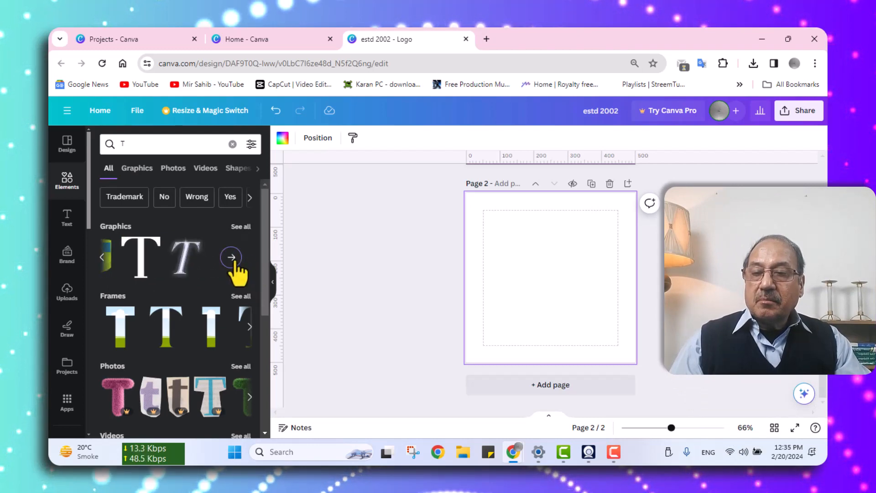
left_click(234, 259)
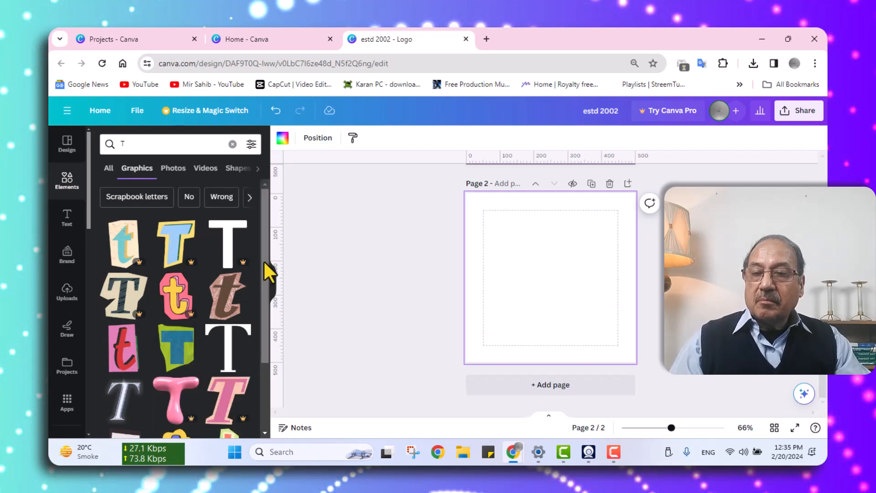
left_click_drag(264, 262, 264, 349)
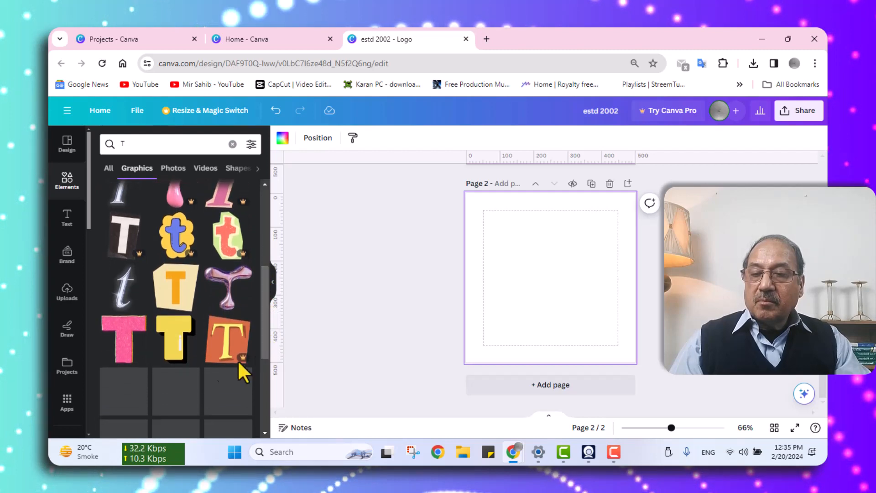
- Place the pink T graphic on page 2, moved up-left and shrunk
left_click(128, 348)
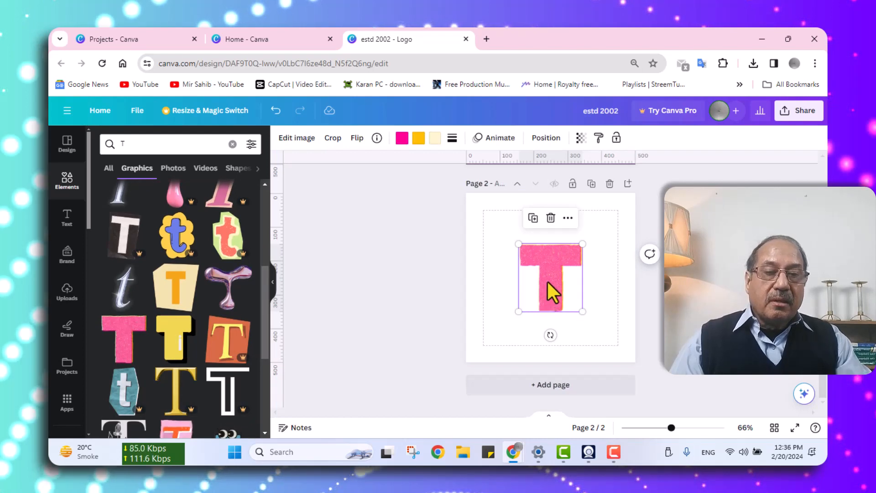
left_click_drag(547, 280, 522, 262)
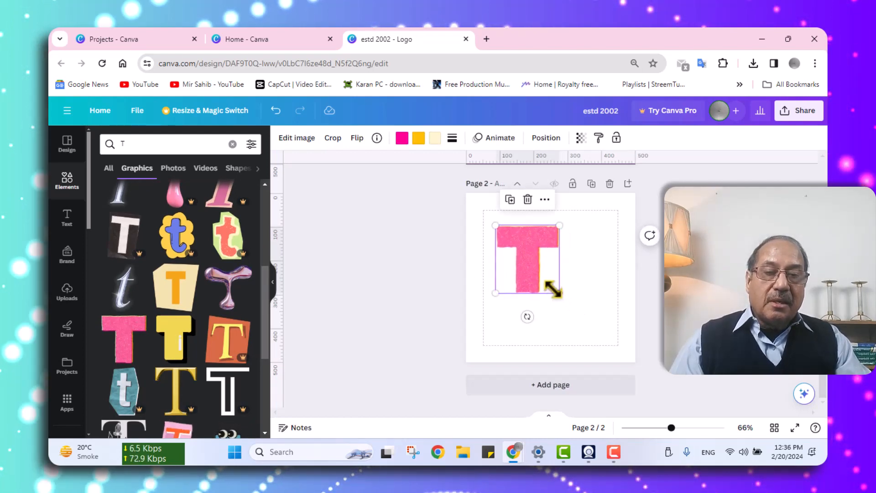
left_click_drag(559, 293, 539, 271)
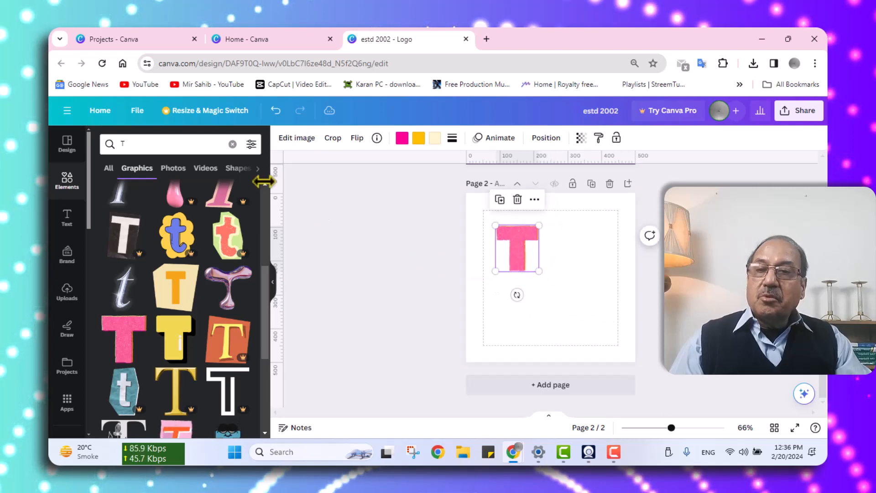
- Add 3x3 grid guides from View settings and nudge the pink T slightly right and down
left_click(137, 112)
mouse_move(169, 242)
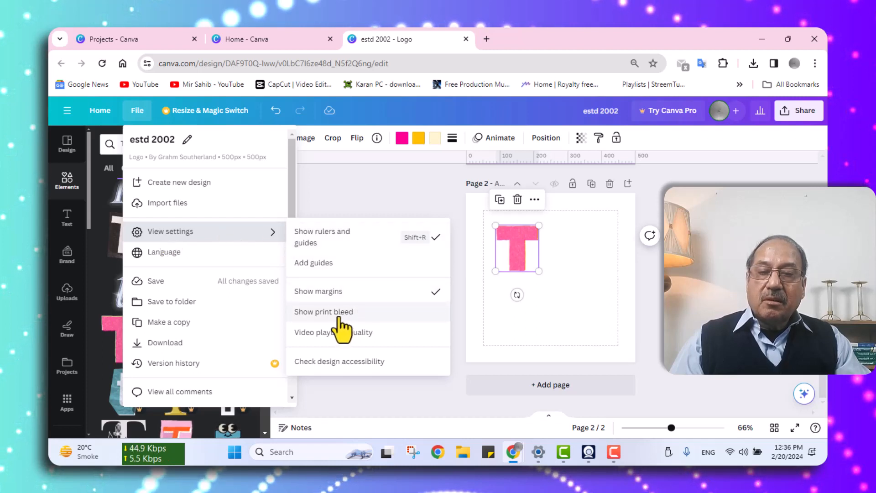
left_click(325, 269)
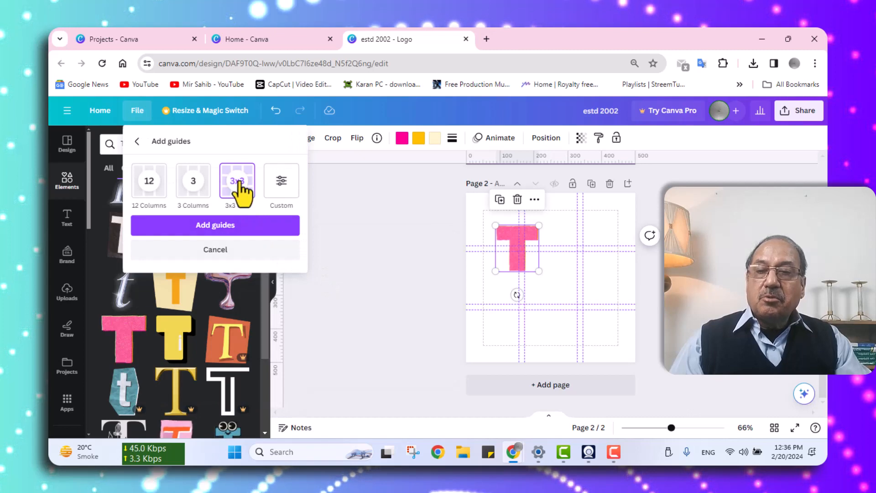
left_click(215, 225)
left_click_drag(519, 256, 525, 259)
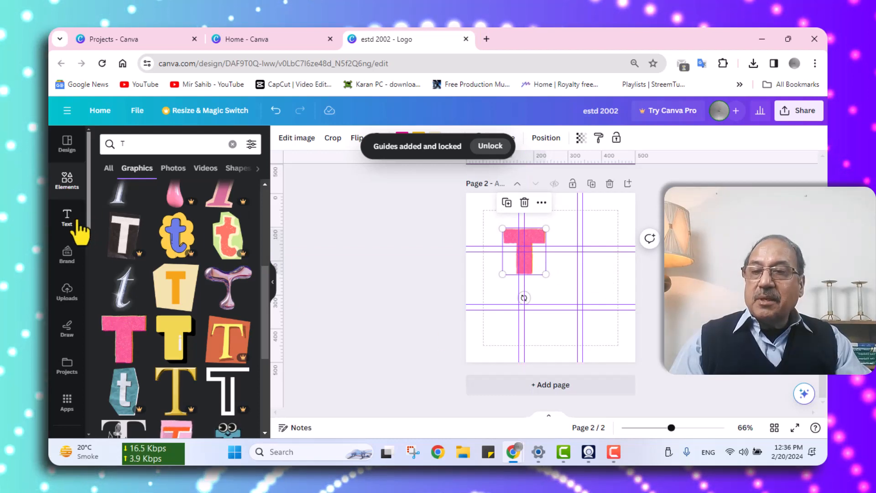
- Add the Like & Subscribe text combination beside the T and enlarge the pink T
left_click(67, 218)
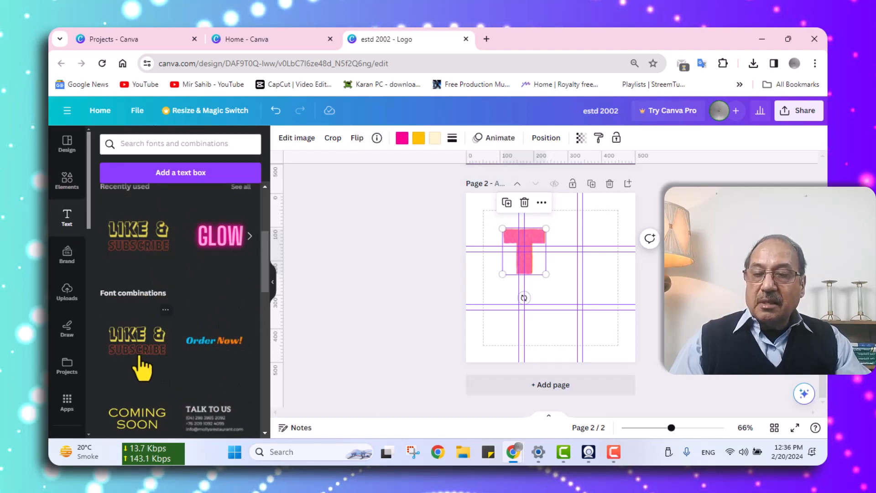
left_click(132, 253)
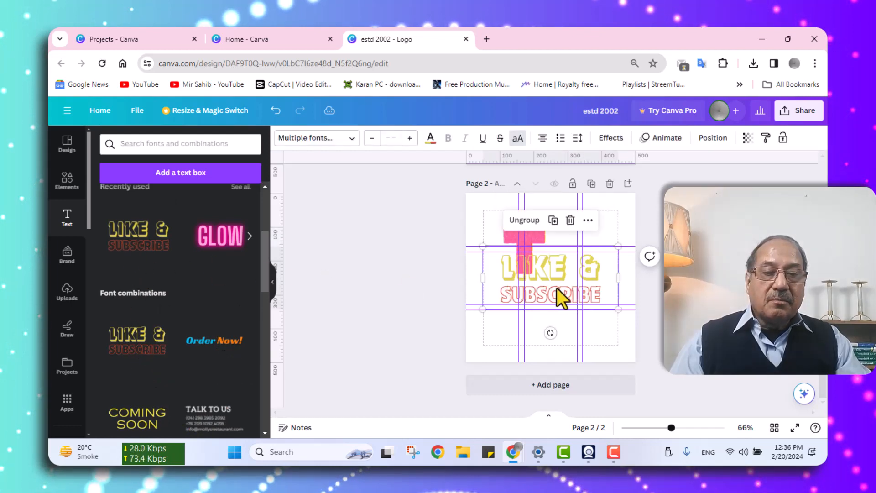
left_click_drag(577, 274, 614, 254)
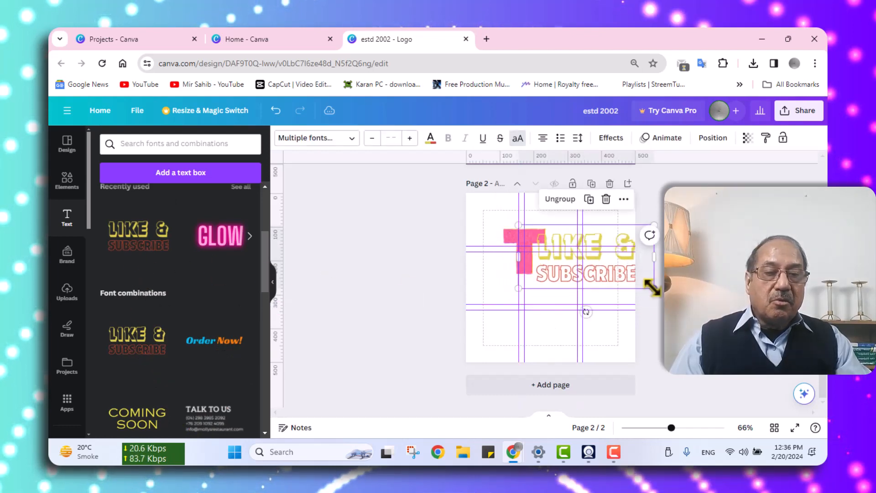
left_click_drag(643, 292, 588, 270)
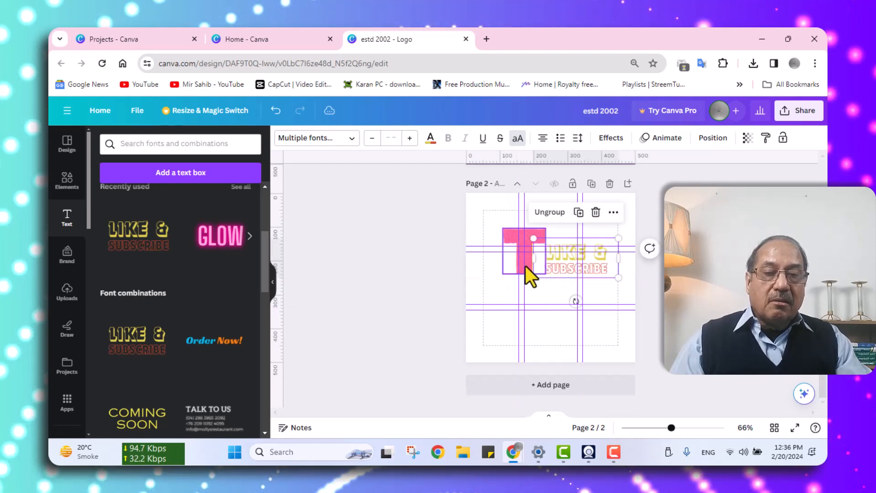
left_click(508, 239)
left_click_drag(503, 227, 492, 218)
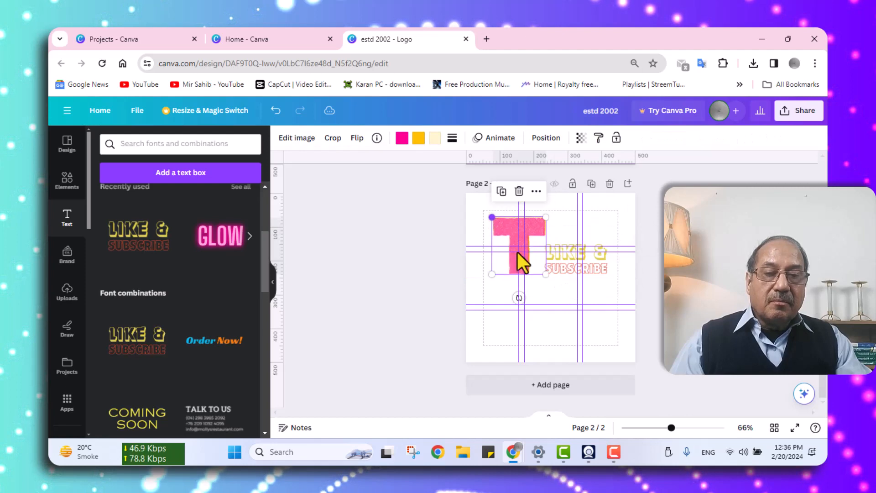
left_click_drag(524, 259, 612, 253)
- Retype the two text lines as APALL and DANEDAR
left_click(582, 256)
type("APALL")
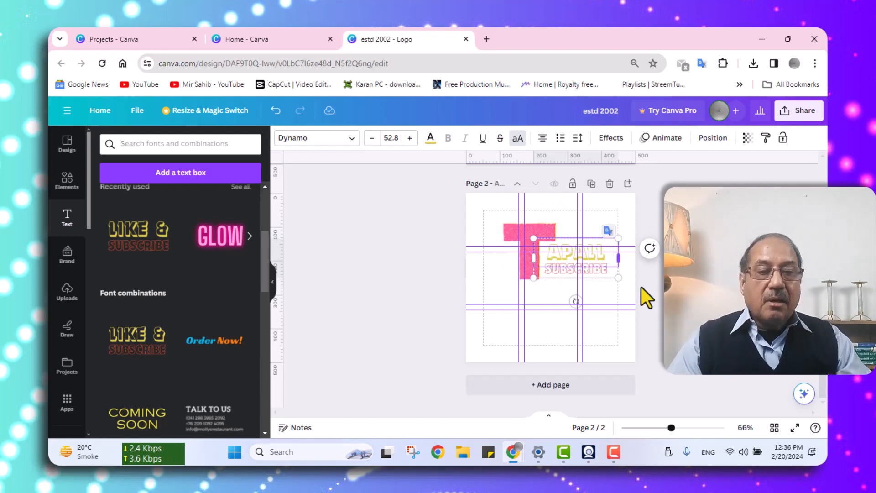
left_click(659, 318)
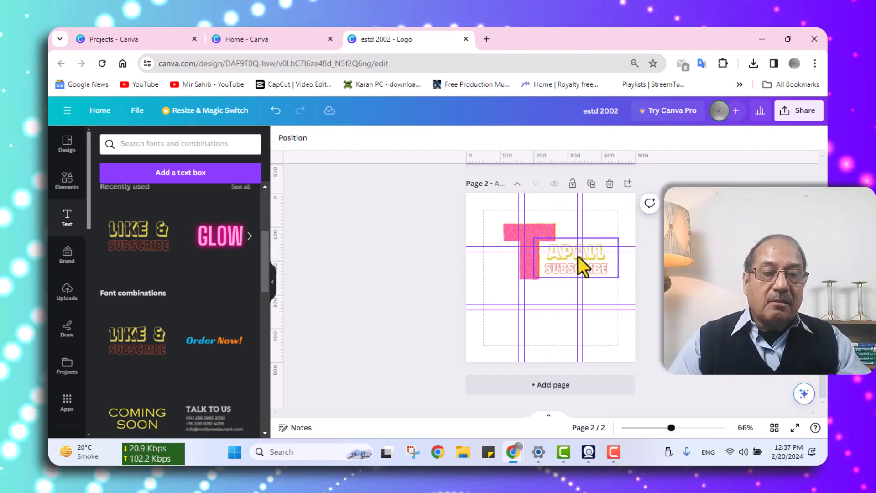
left_click(572, 268)
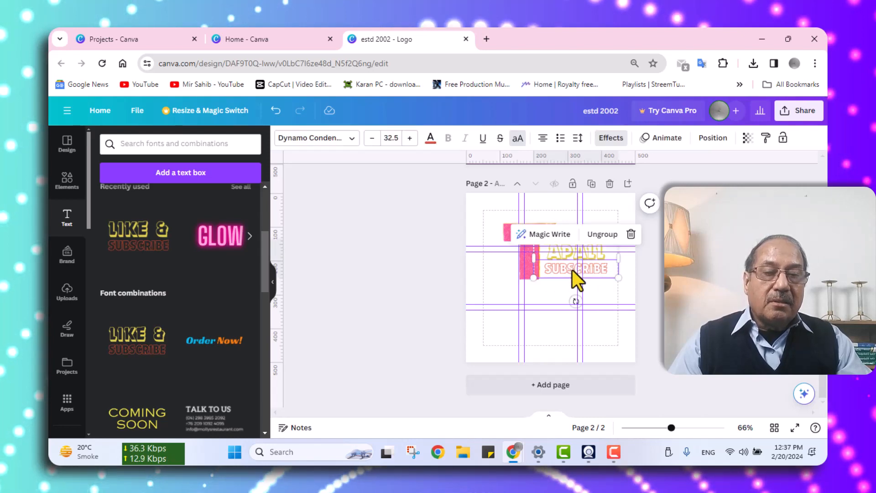
left_click_drag(545, 269, 617, 270)
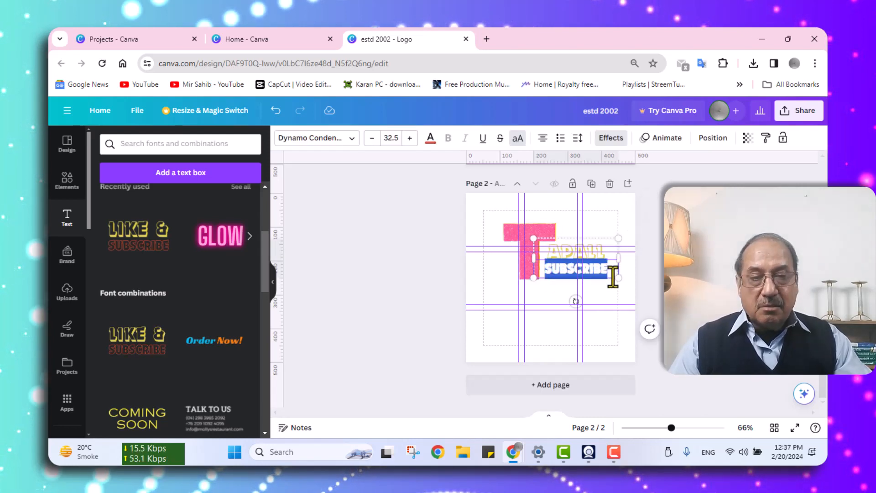
type("DANEDAR")
left_click(601, 286)
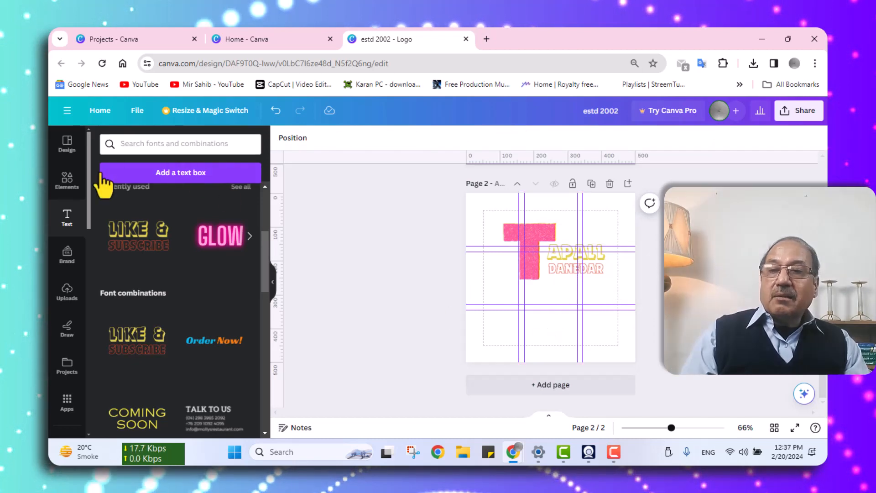
- Search Elements for 'tea cup' and drag the steaming teacup below the DANEDAR text
left_click(69, 183)
left_click(137, 143)
type("T")
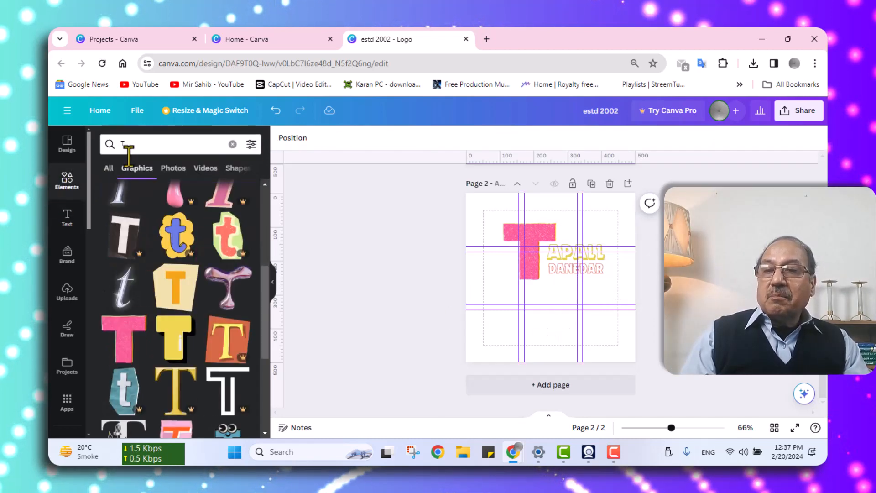
left_click_drag(128, 145, 99, 149)
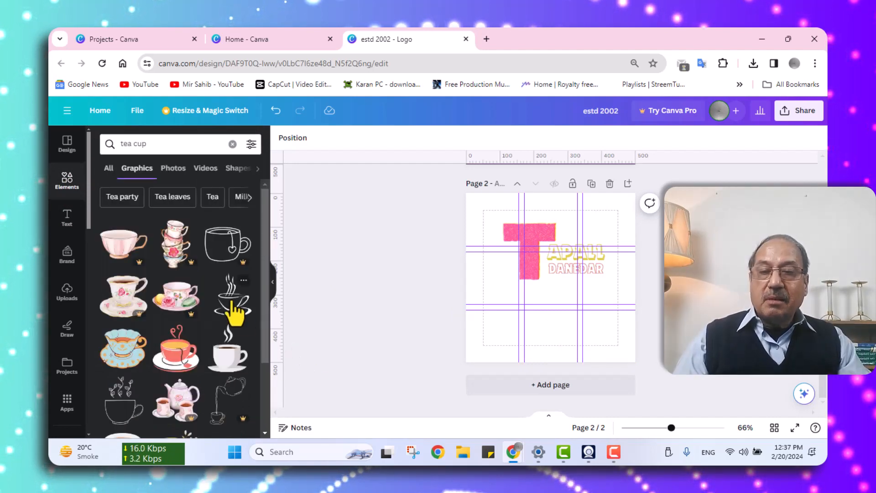
left_click_drag(233, 314, 556, 318)
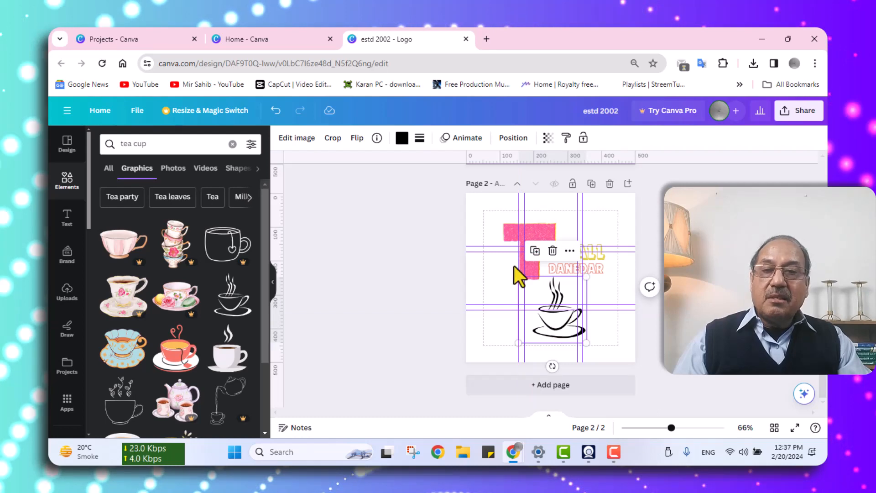
- Colour the teacup yellow and nudge it slightly left
left_click(402, 138)
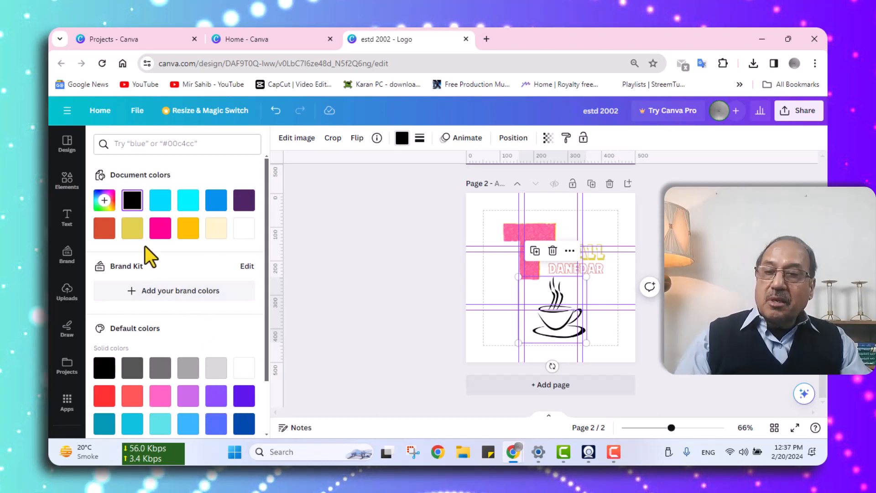
left_click(133, 228)
left_click(626, 317)
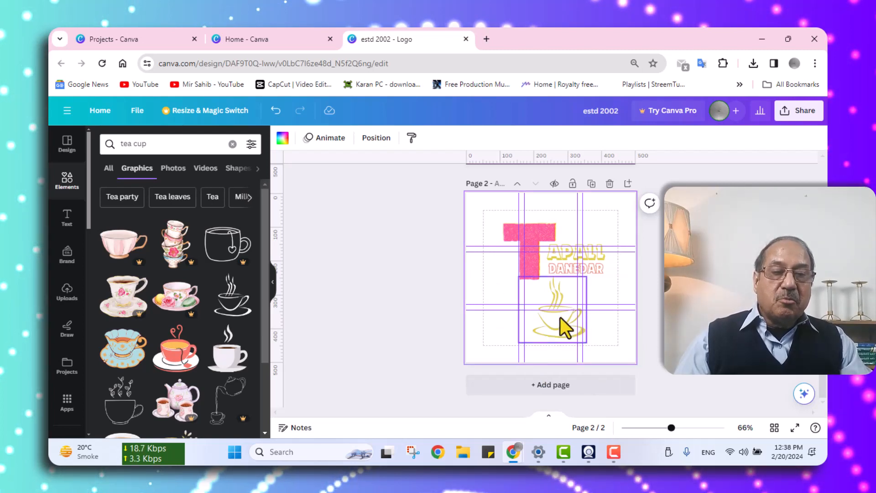
left_click_drag(559, 318, 550, 315)
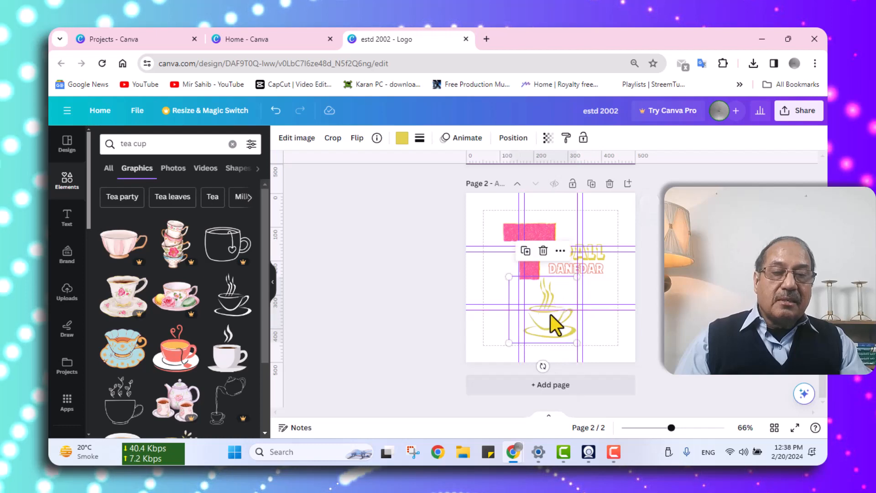
- Shift the pink T and the DANEDAR text slightly left into alignment
left_click(534, 237)
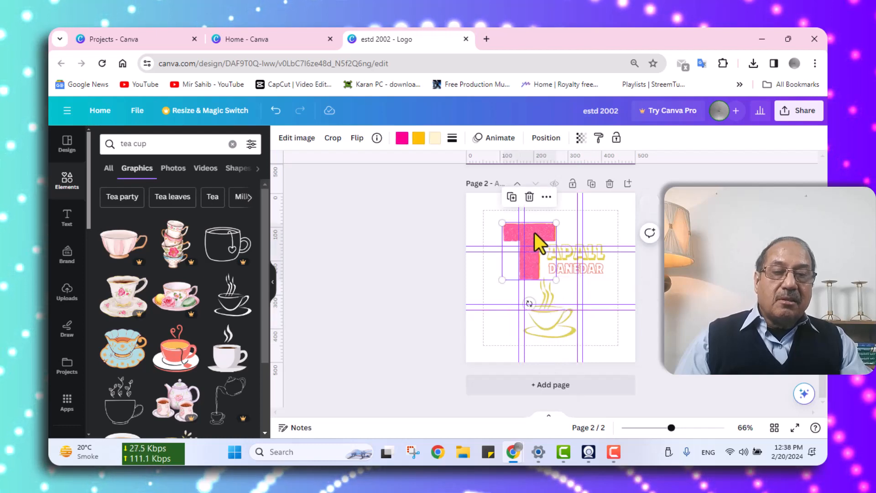
left_click_drag(535, 232, 530, 232)
left_click_drag(578, 256, 571, 256)
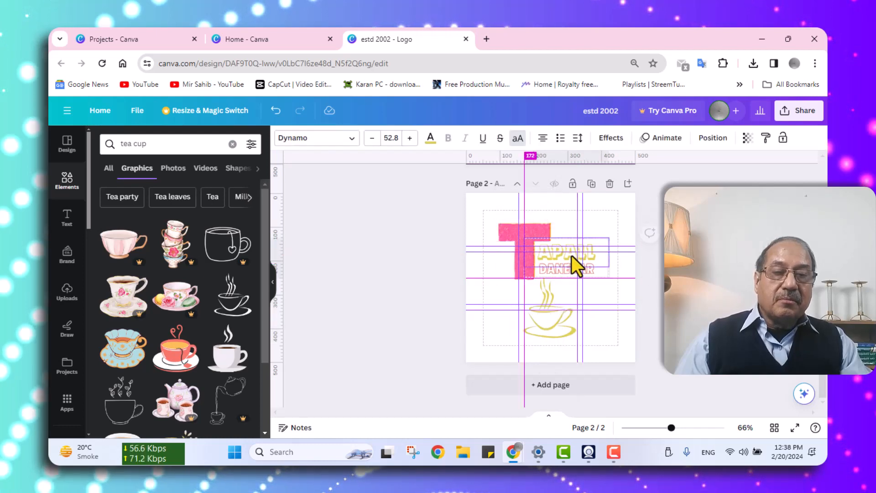
left_click(636, 274)
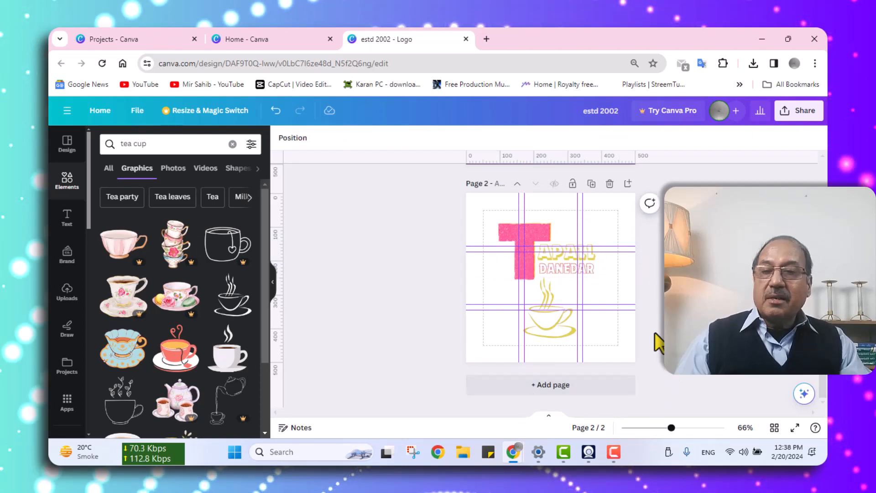
left_click(479, 285)
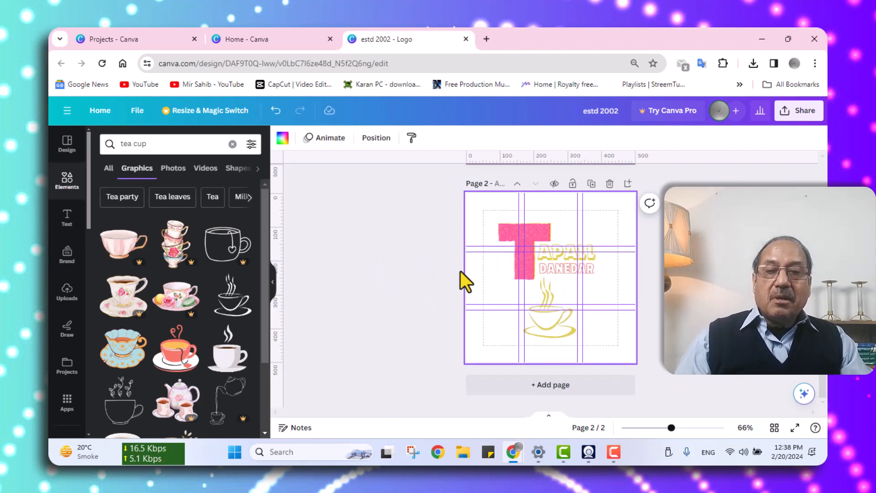
- Give page 2 a custom pale background colour, shifting the hue toward yellow-green
left_click(283, 137)
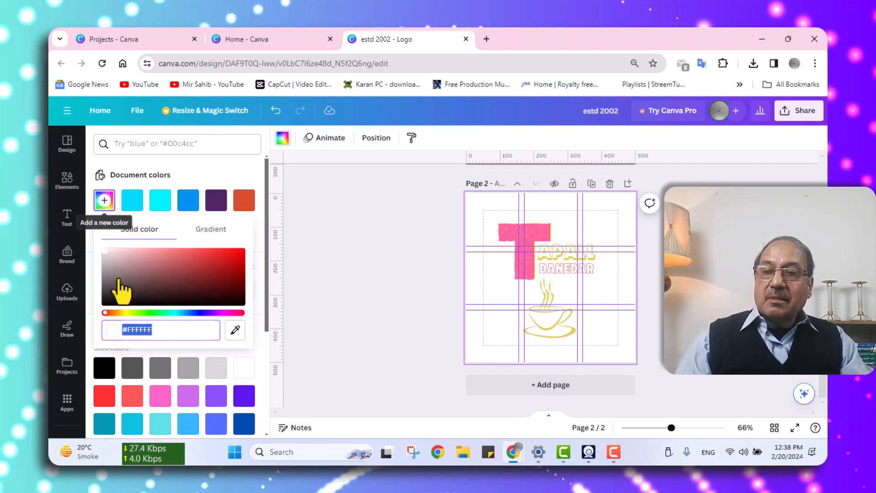
left_click(112, 252)
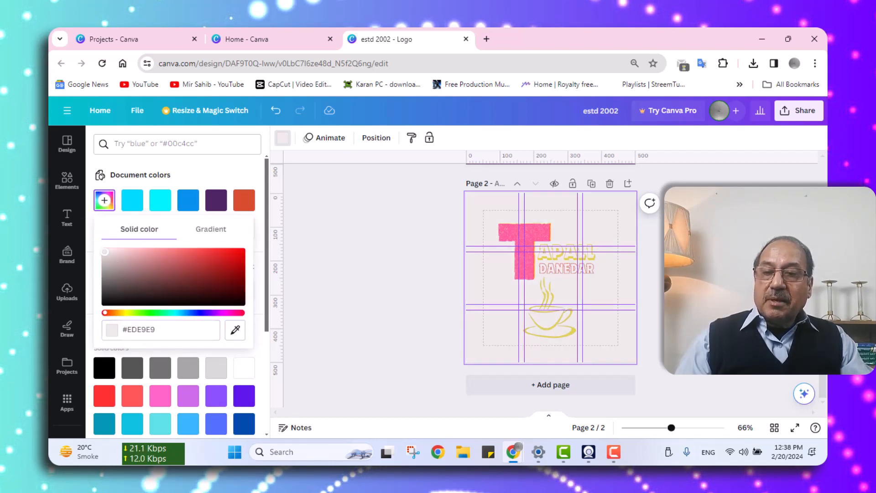
left_click_drag(113, 252, 118, 253)
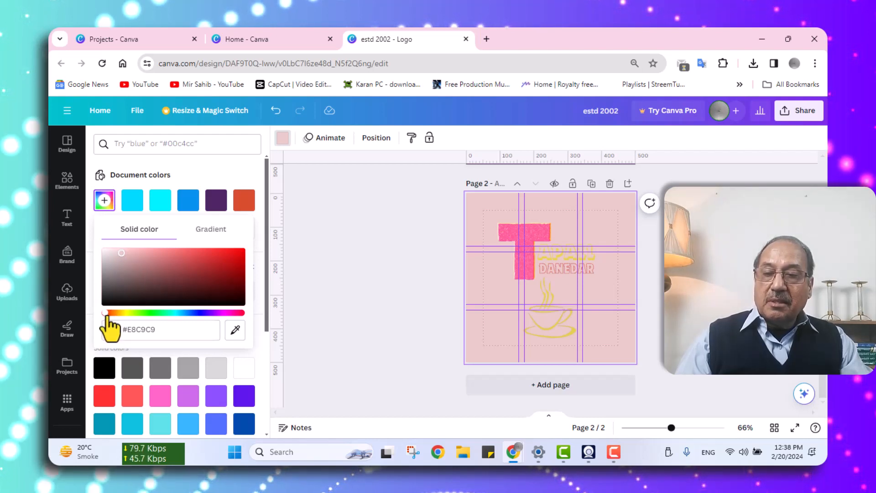
left_click_drag(105, 314, 131, 313)
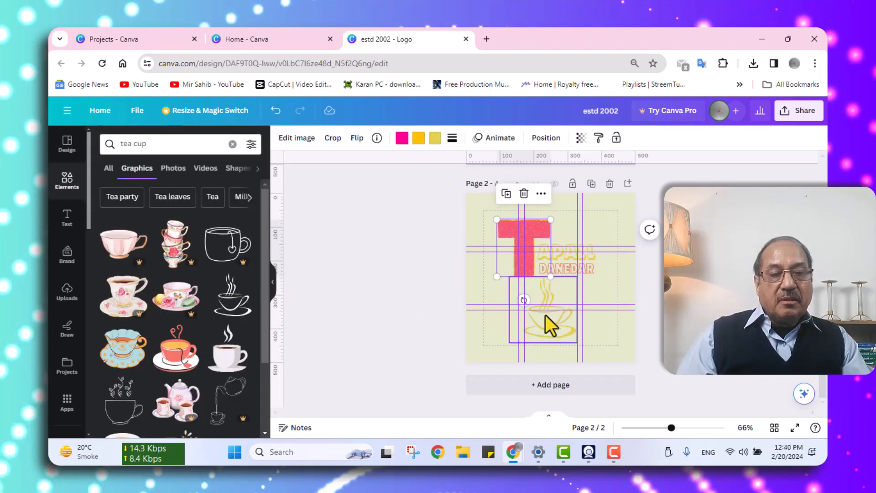
- Open the teacup's crop mode and exit without changes, then deselect it
double_click(546, 315)
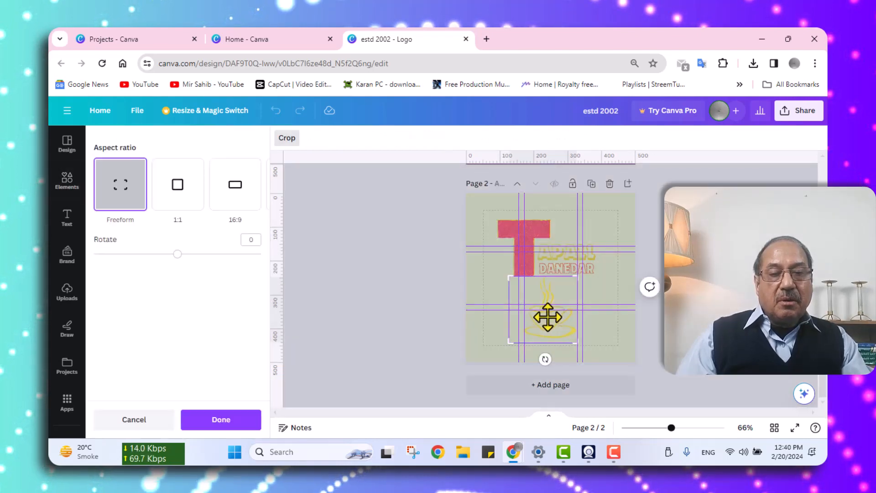
left_click(592, 336)
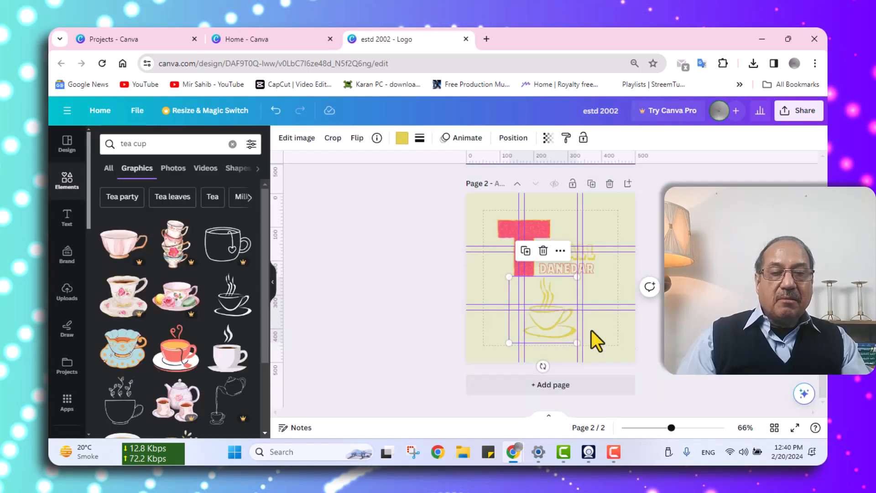
left_click(634, 322)
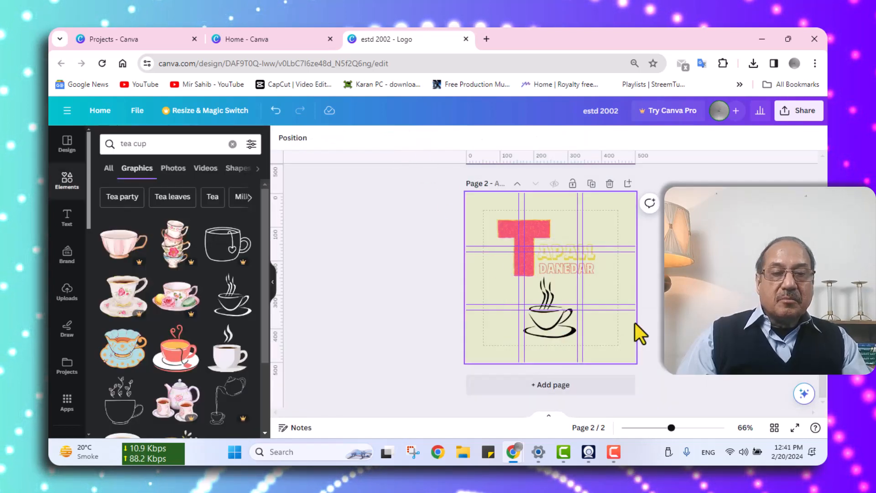
- Recolour the pink T yellow from the document colours
left_click(529, 226)
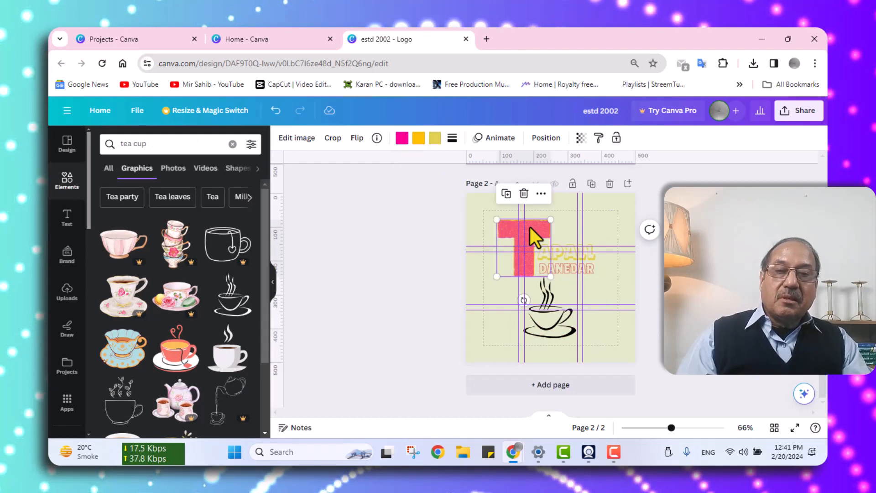
left_click(418, 138)
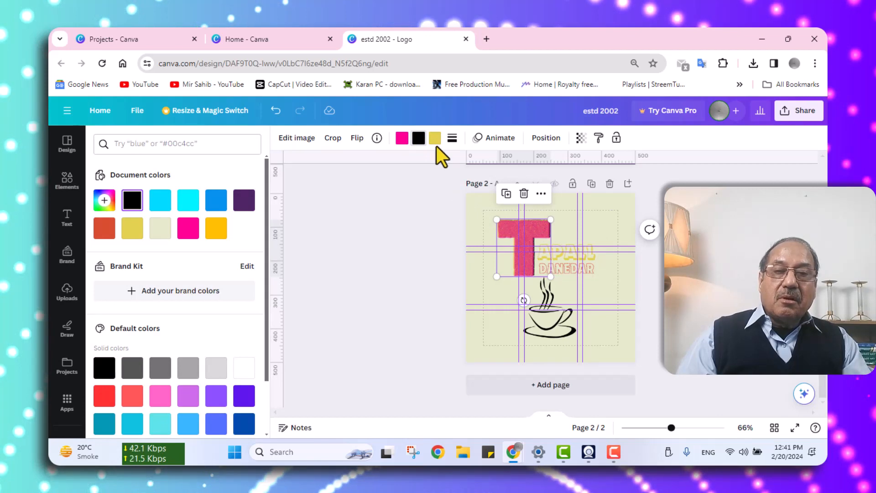
left_click(402, 139)
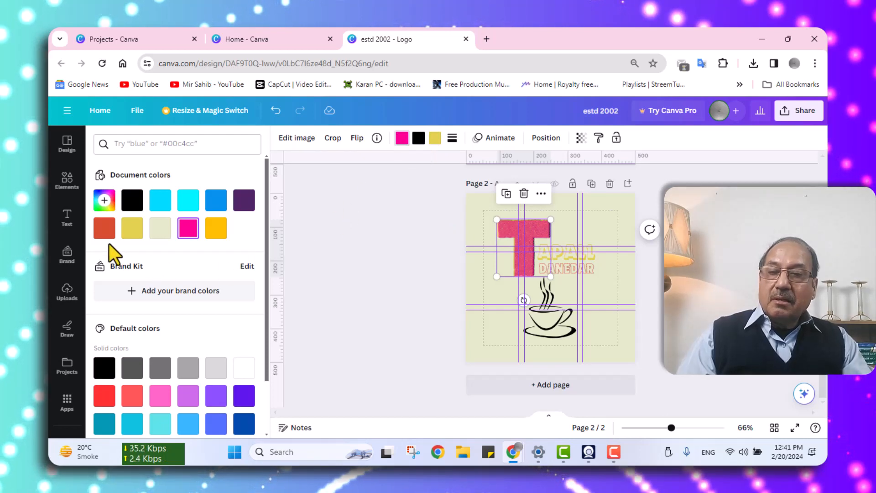
left_click(132, 228)
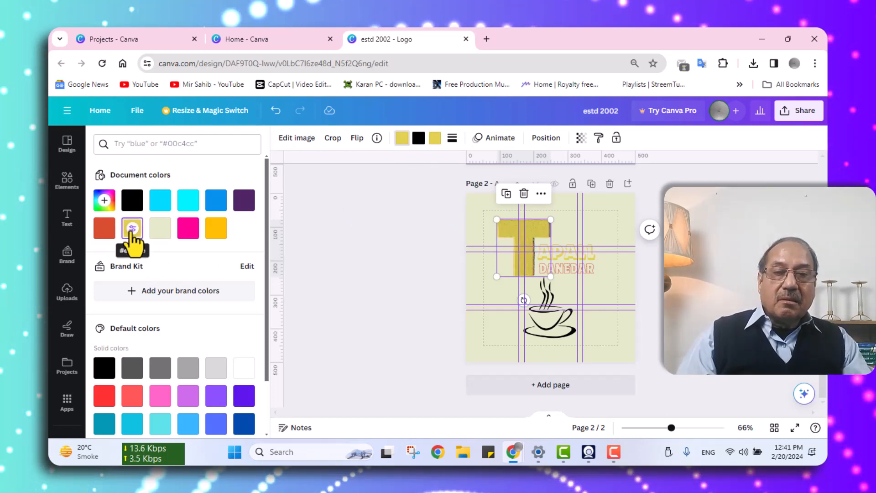
left_click(680, 294)
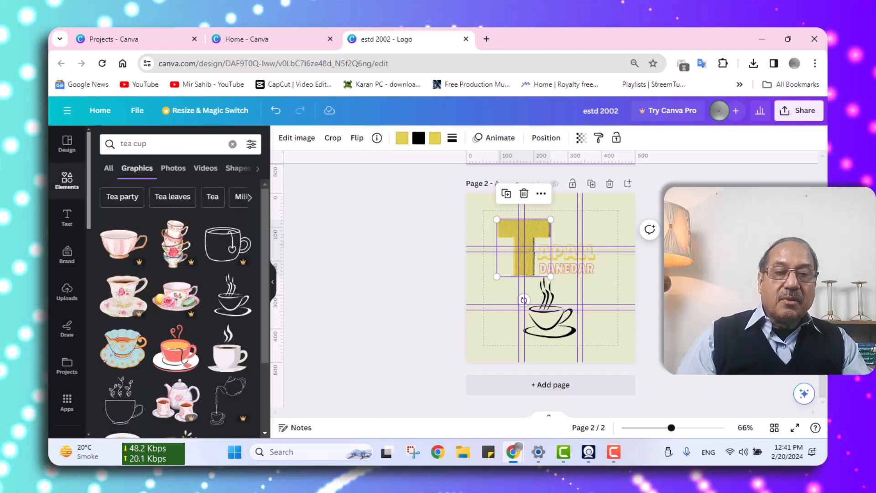
left_click(654, 290)
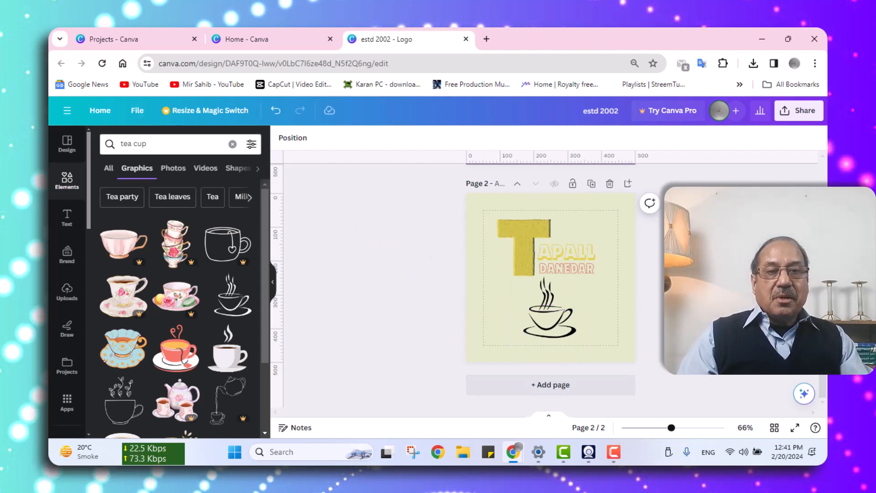
- Download all pages as PNG and open estd 2002.zip to view 1.png and 2.png
scroll(710, 375, "up", 4)
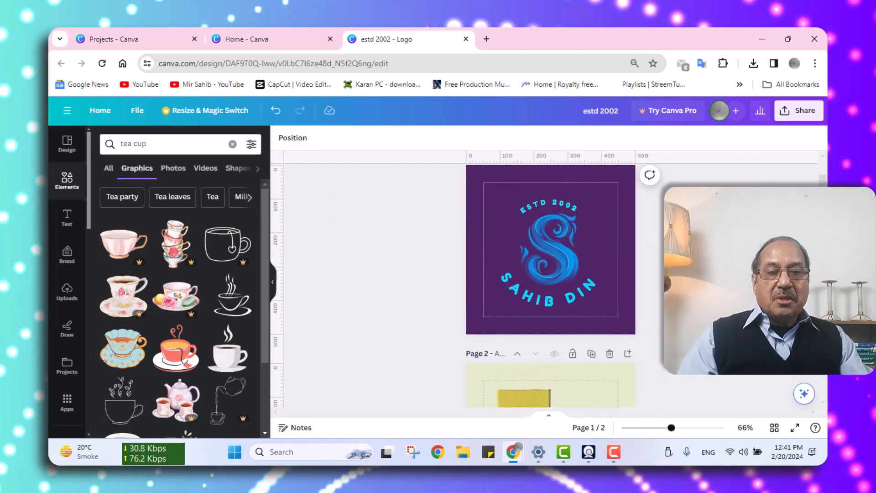
scroll(730, 296, "down", 4)
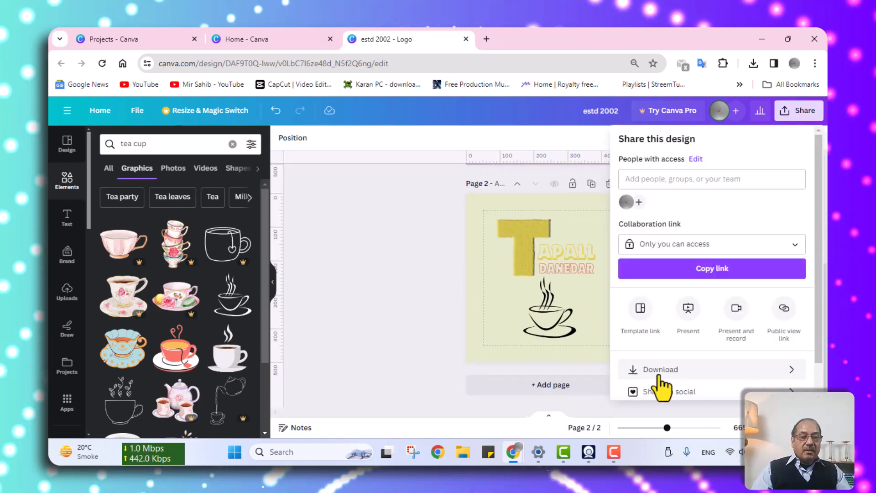
left_click(659, 370)
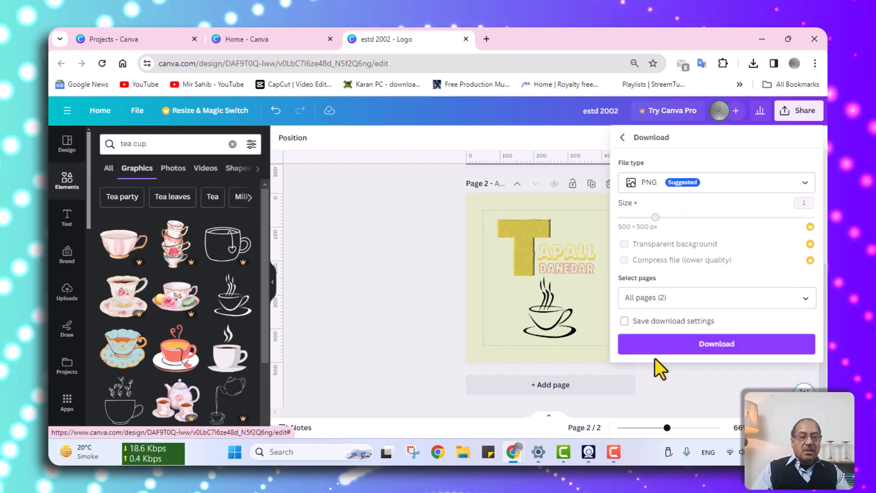
left_click(711, 345)
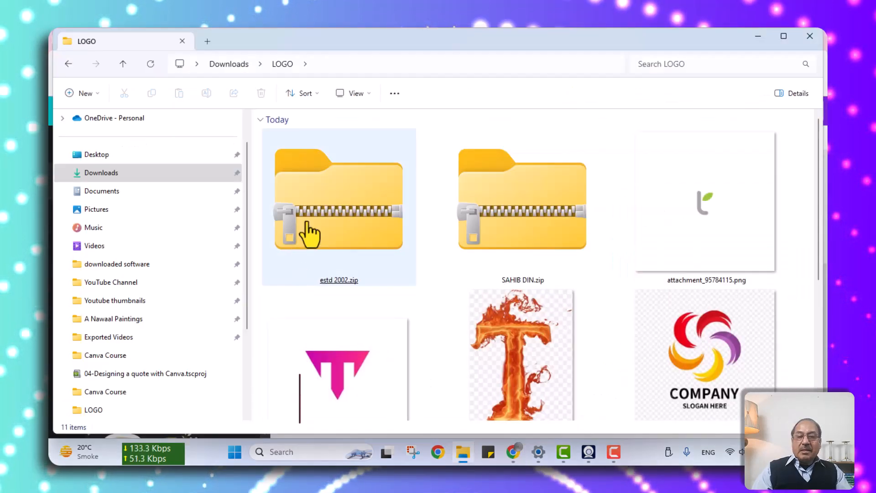
left_click(326, 225)
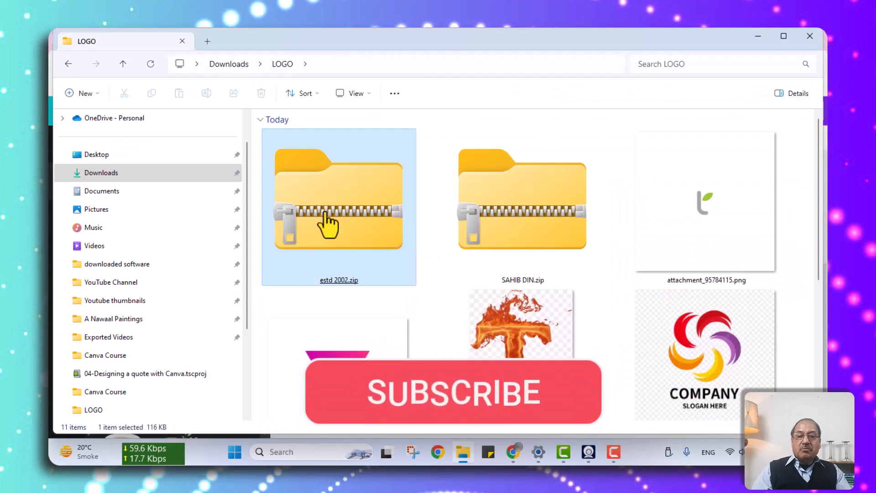
double_click(327, 219)
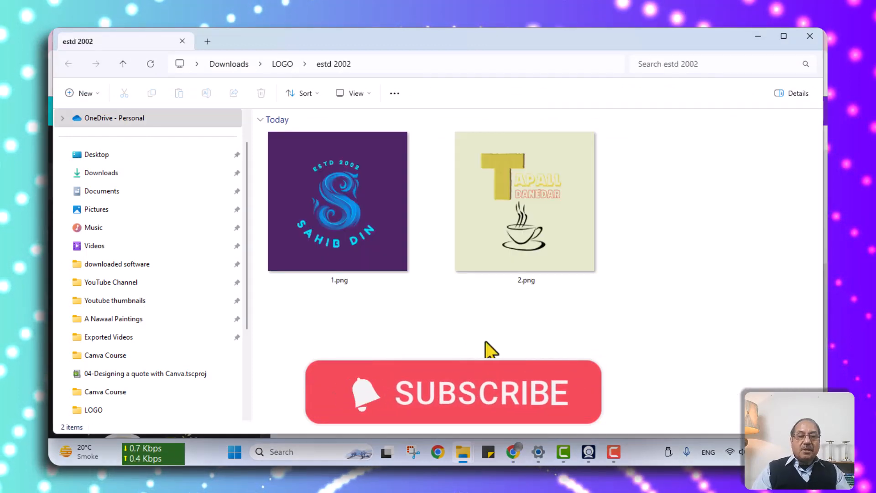